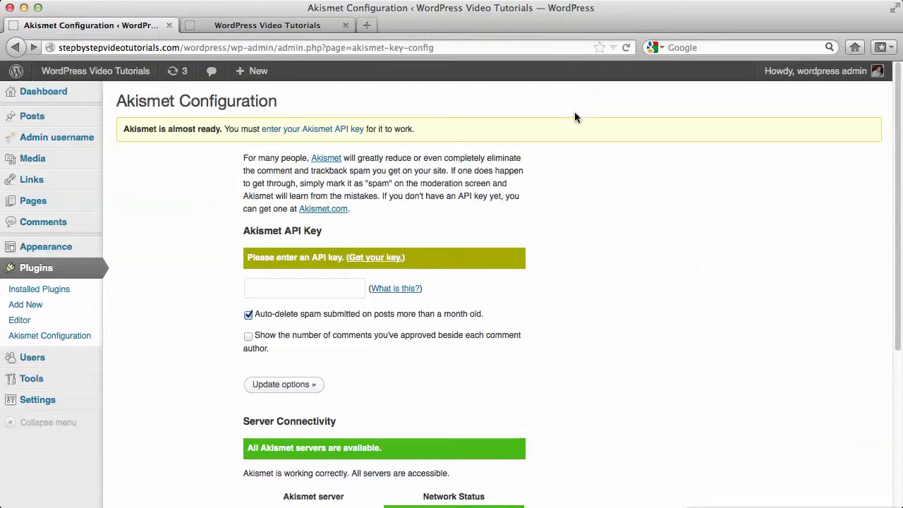
- Go from the installed plugins to the page for adding new ones and browse the plugins tagged "image"
left_click(40, 273)
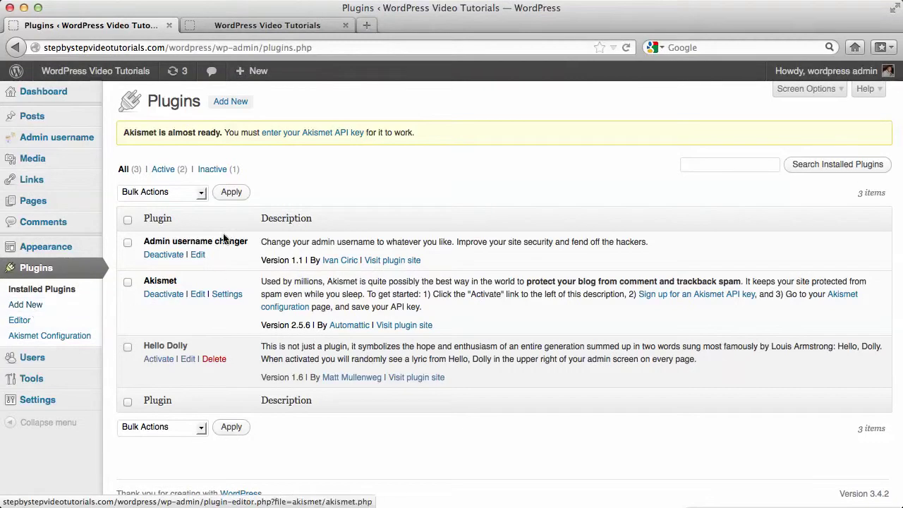
left_click(233, 105)
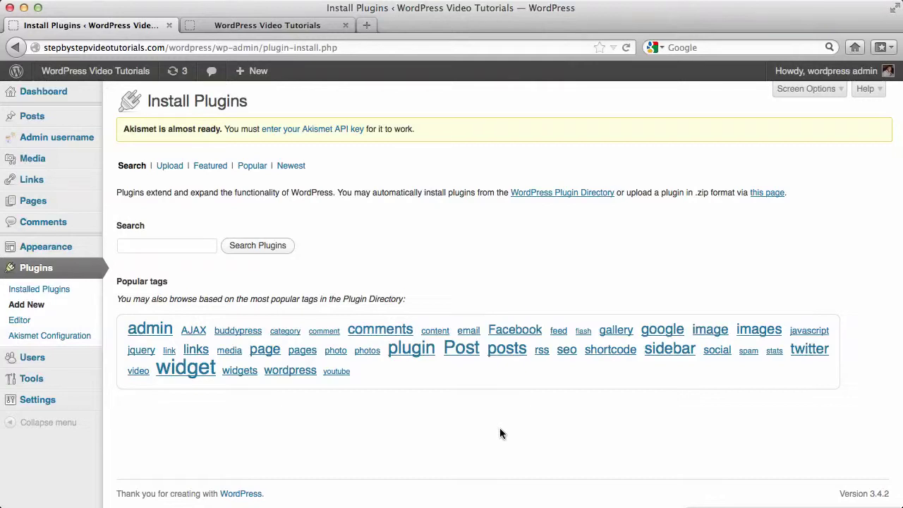
left_click(717, 336)
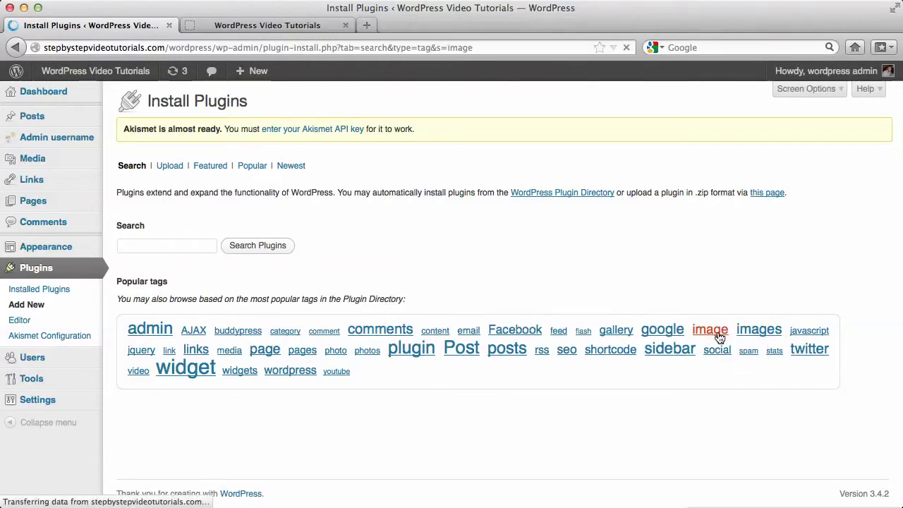
scroll(615, 248, "down", 3)
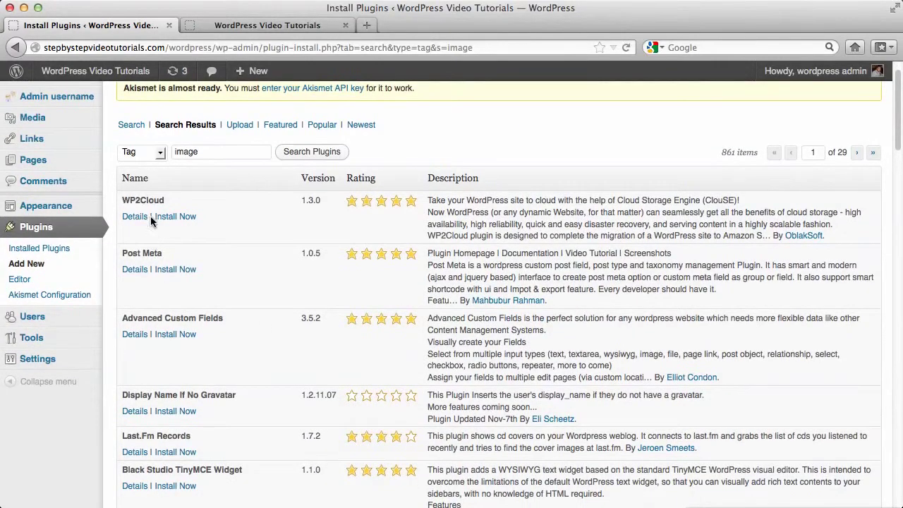
scroll(536, 233, "down", 5)
scroll(537, 233, "up", 6)
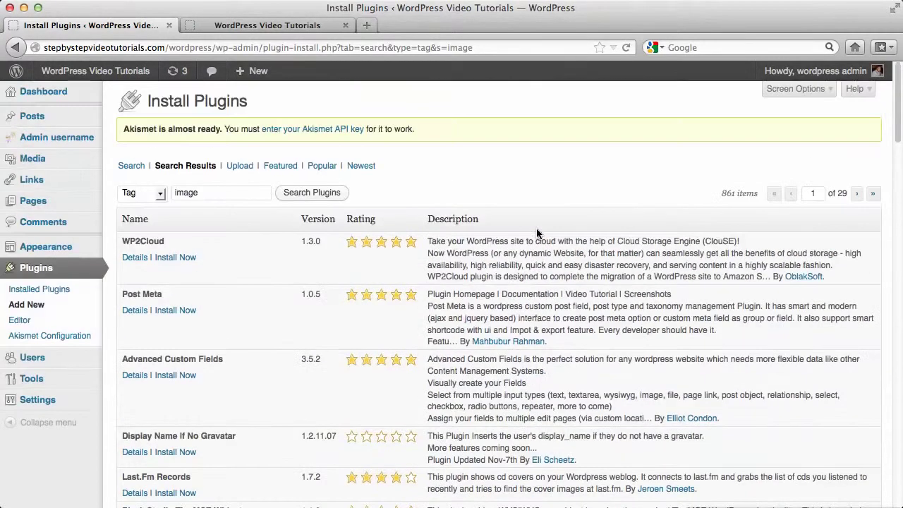
left_click(14, 46)
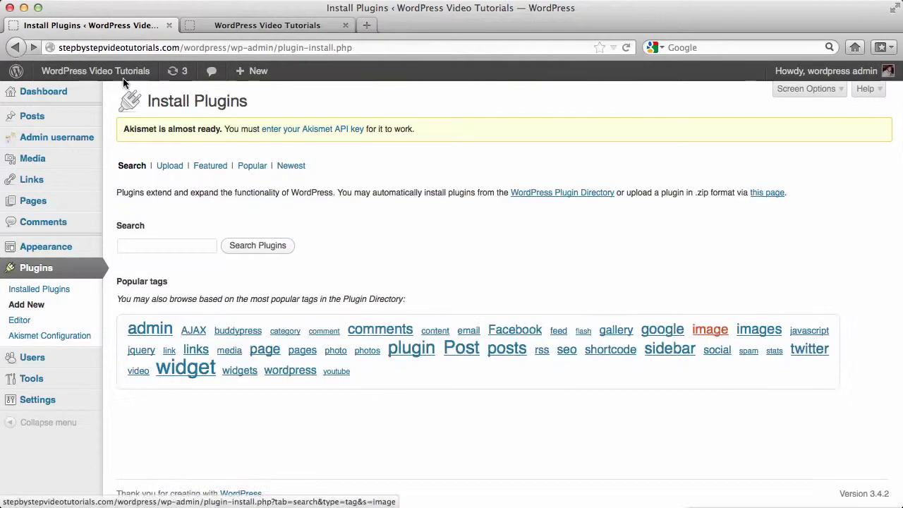
- Search the plugin directory for the keyword "facebook"
left_click(180, 248)
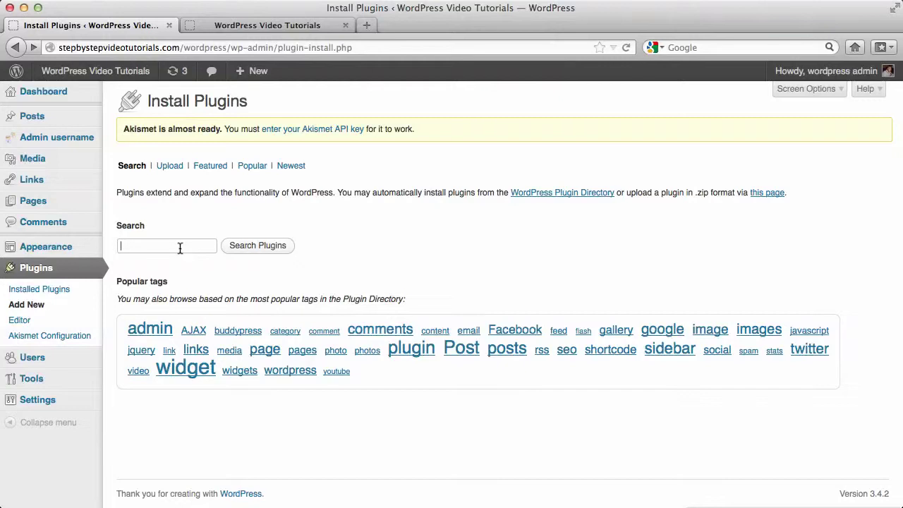
type("facebook")
key("Return")
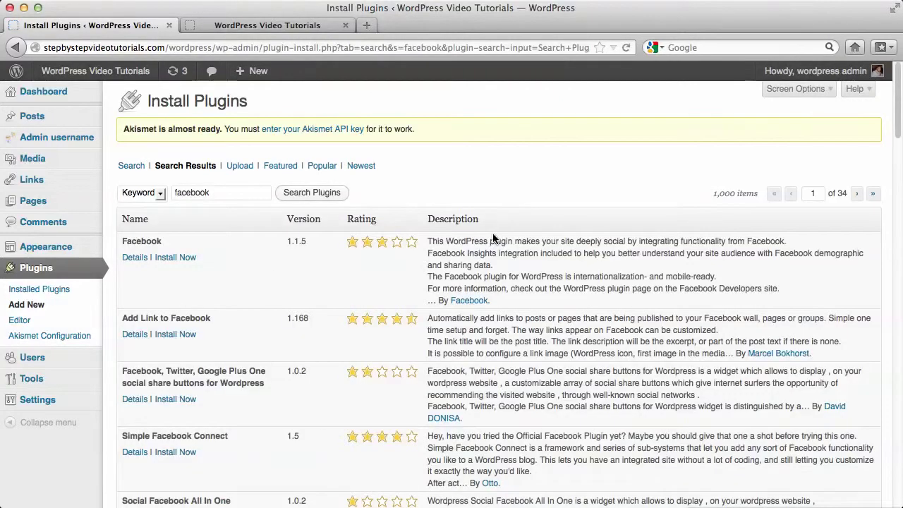
- Examine the names, star ratings and descriptions of the plugins in the facebook search results
scroll(493, 235, "down", 2)
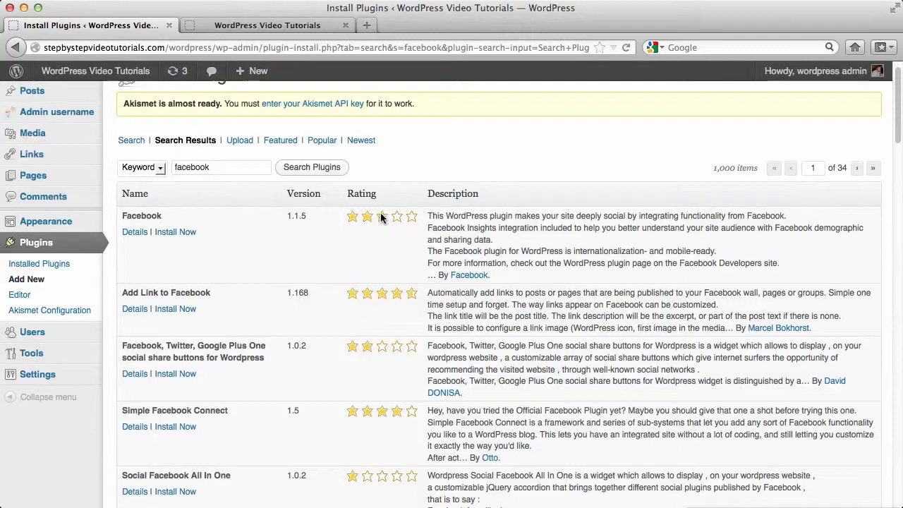
mouse_move(381, 218)
scroll(394, 233, "down", 4)
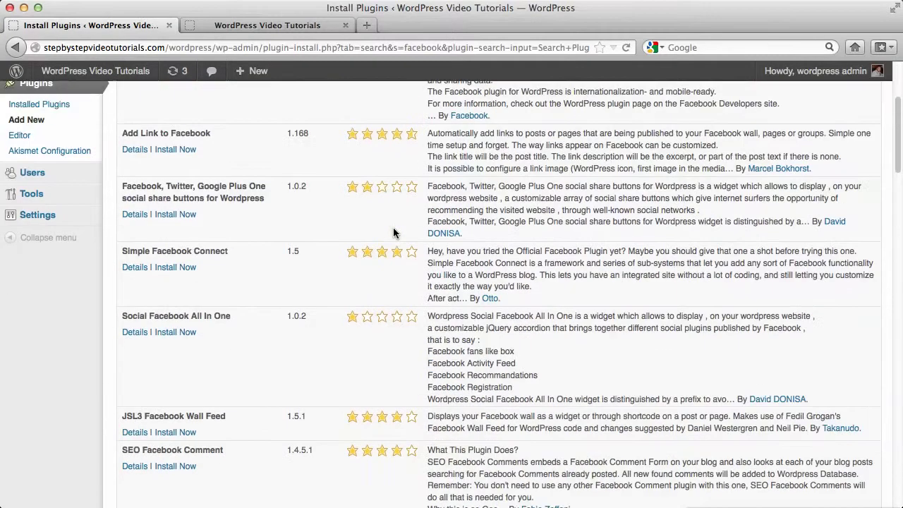
scroll(394, 233, "down", 1)
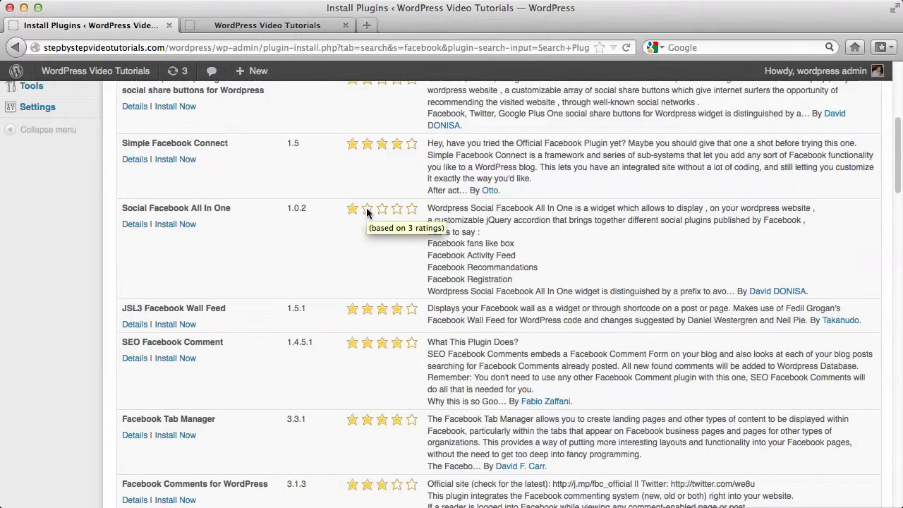
scroll(367, 213, "down", 6)
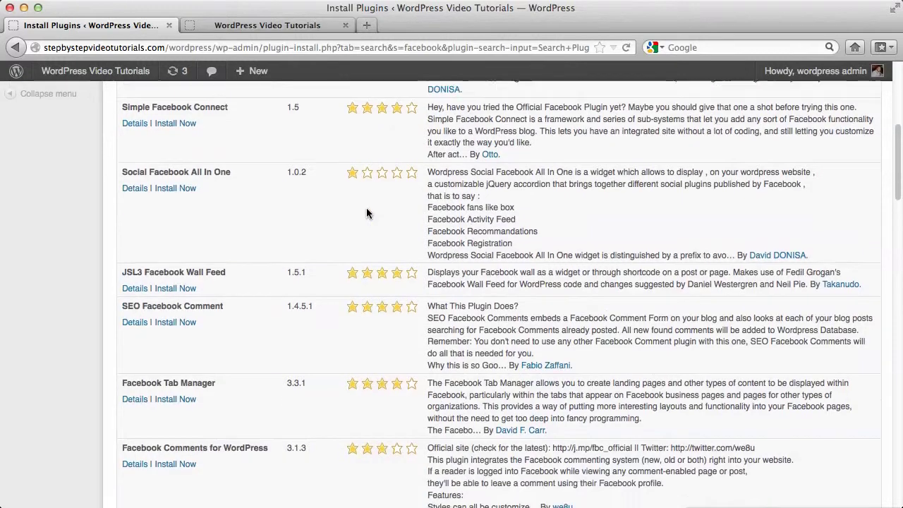
scroll(367, 213, "down", 14)
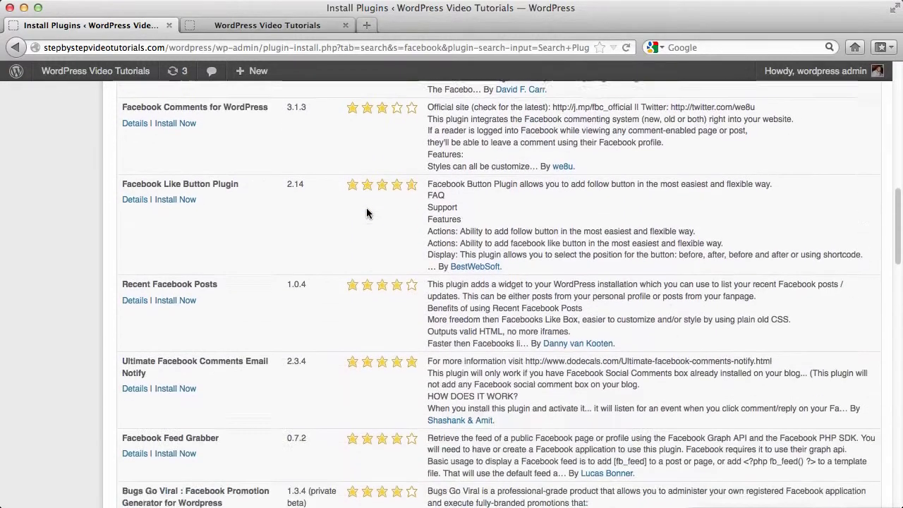
scroll(366, 213, "up", 20)
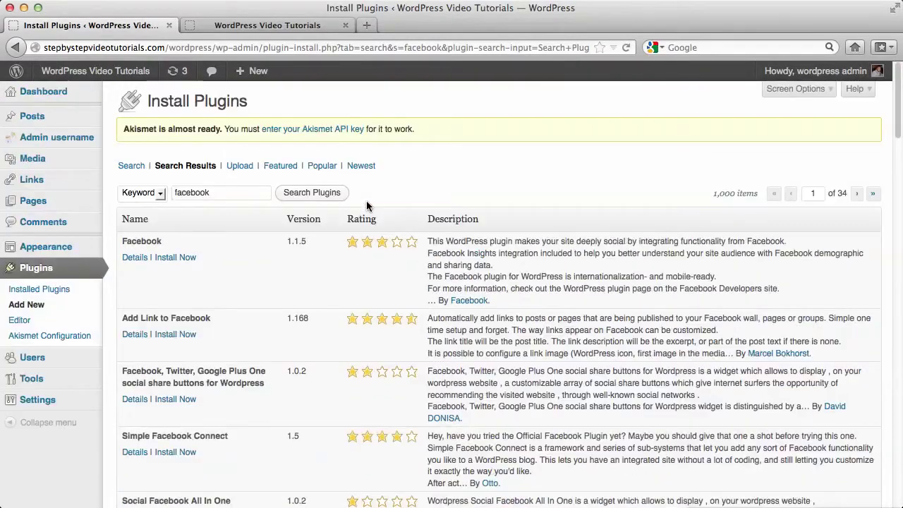
scroll(537, 273, "down", 7)
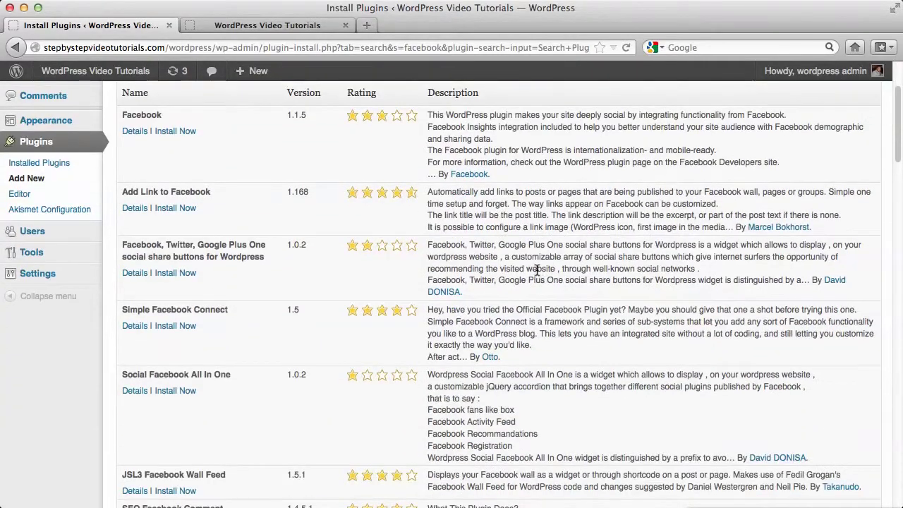
scroll(536, 274, "down", 5)
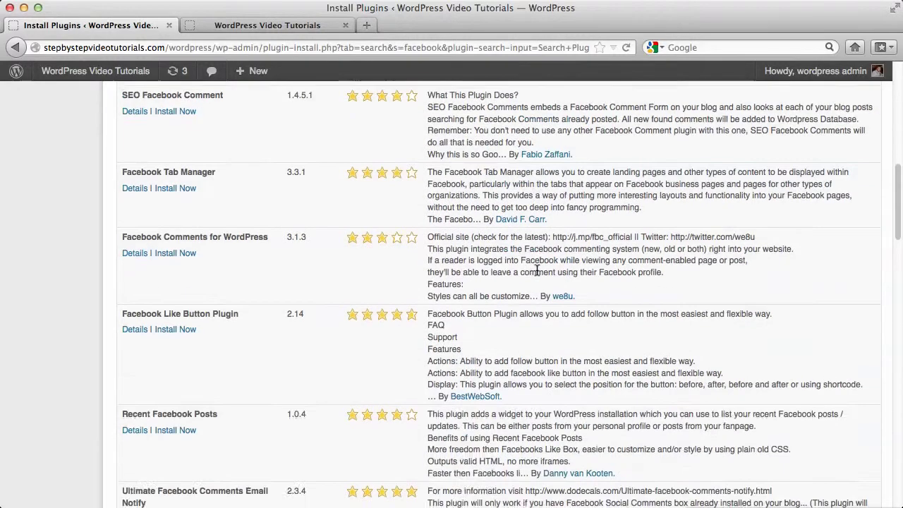
scroll(537, 270, "up", 15)
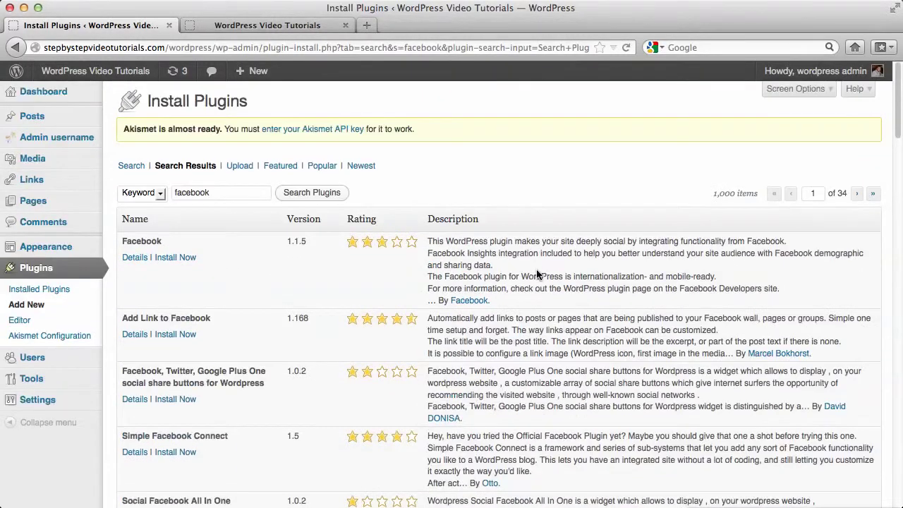
- View the plugin upload page, and look through the first page of popular plugins with their ratings and descriptions
left_click(240, 165)
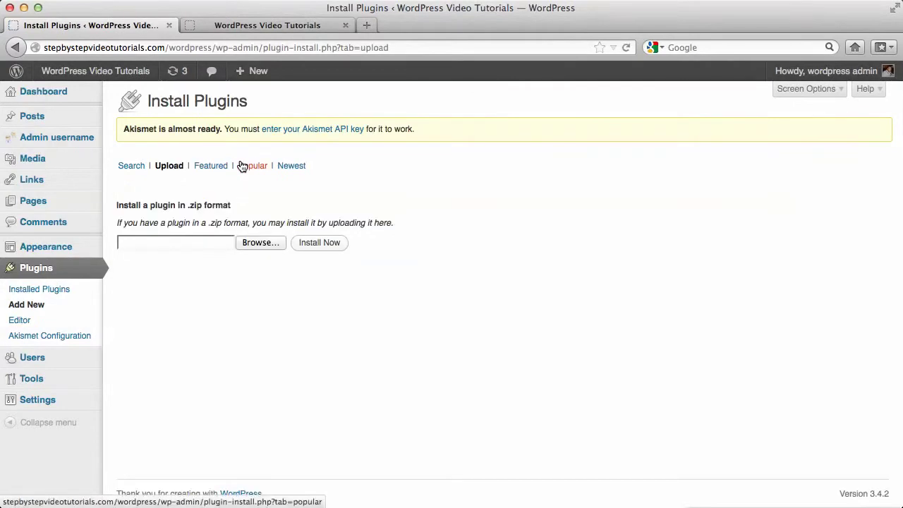
left_click(255, 167)
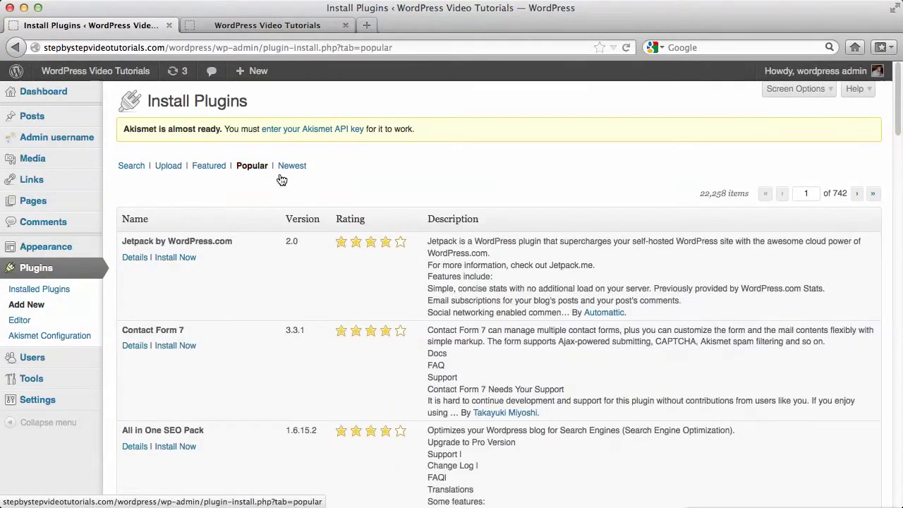
scroll(526, 154, "down", 3)
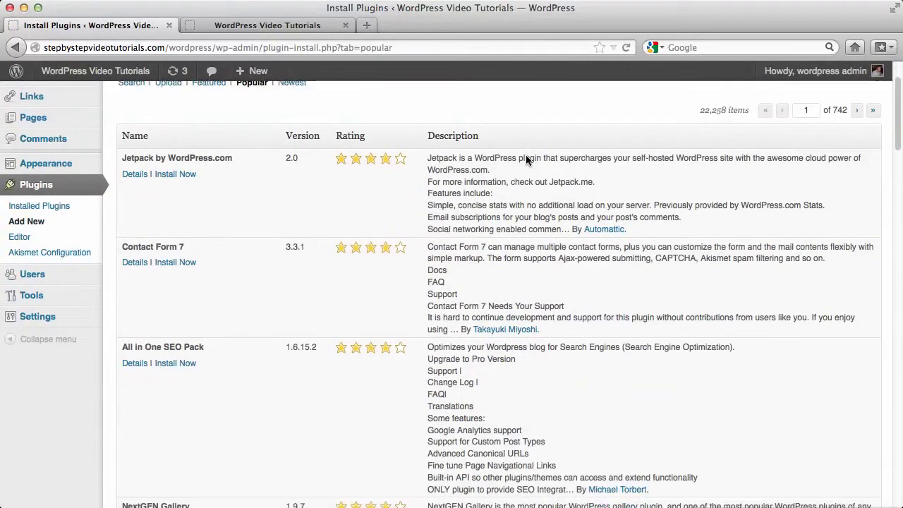
scroll(526, 155, "down", 4)
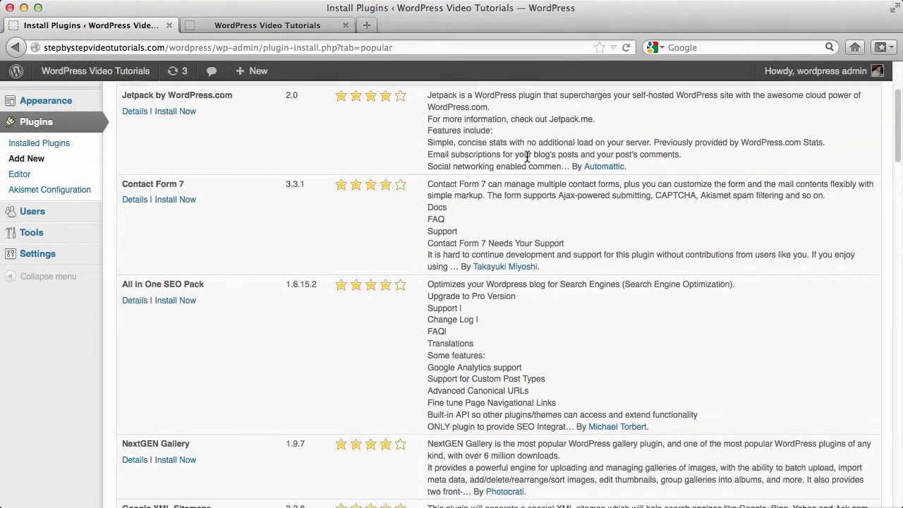
scroll(527, 158, "down", 8)
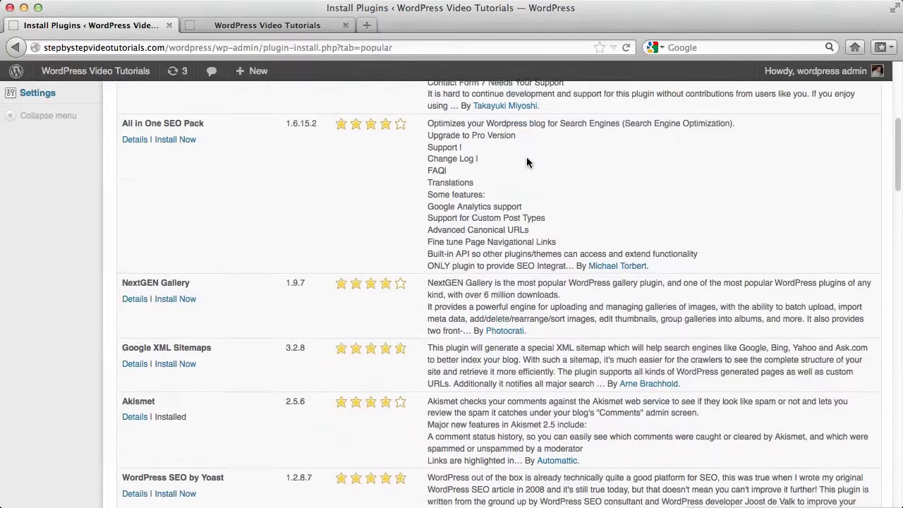
scroll(526, 158, "down", 12)
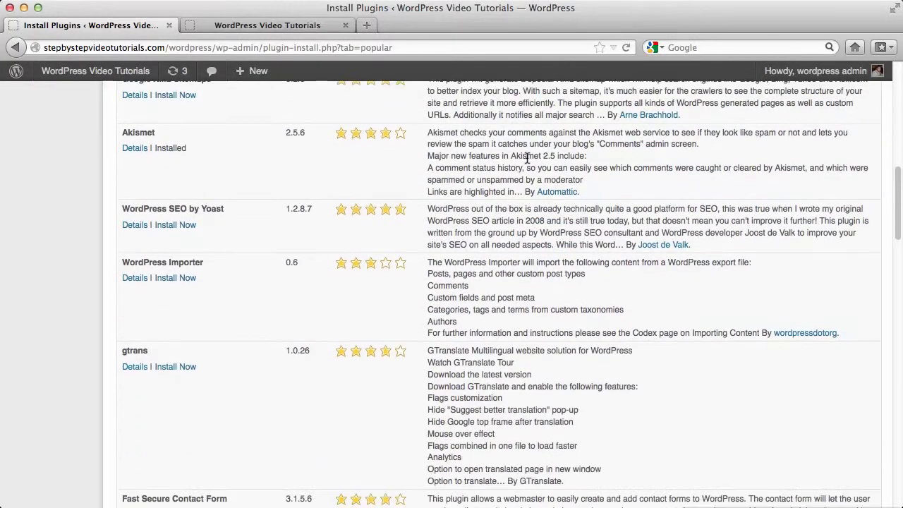
scroll(526, 158, "down", 20)
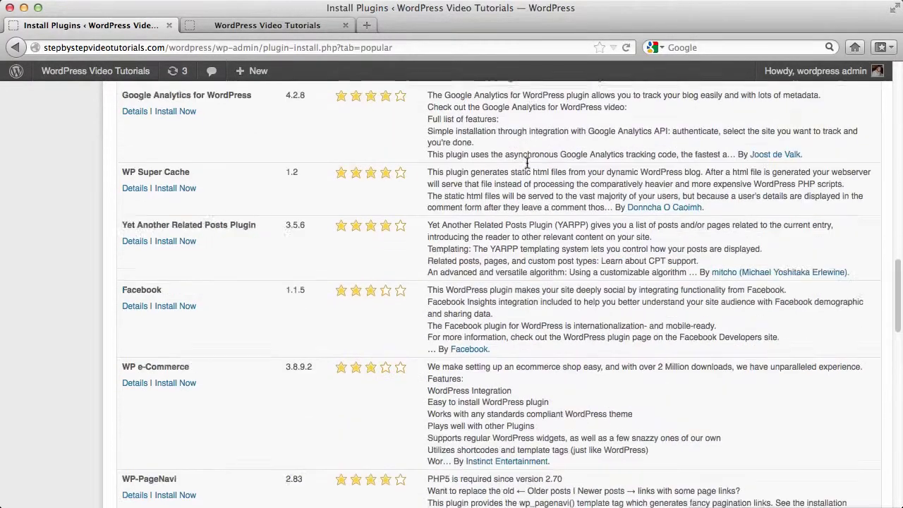
scroll(528, 145, "up", 11)
scroll(527, 146, "down", 20)
scroll(528, 145, "down", 5)
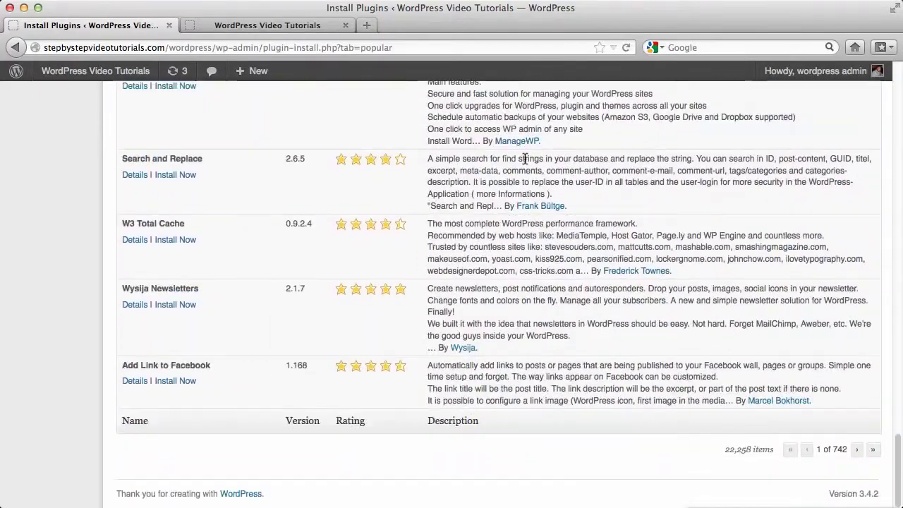
scroll(526, 157, "up", 5)
scroll(525, 160, "up", 20)
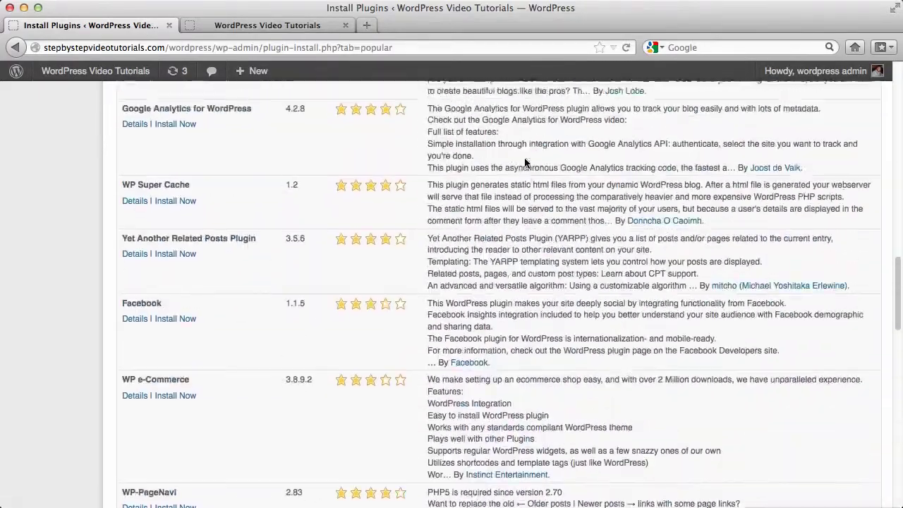
scroll(525, 163, "up", 15)
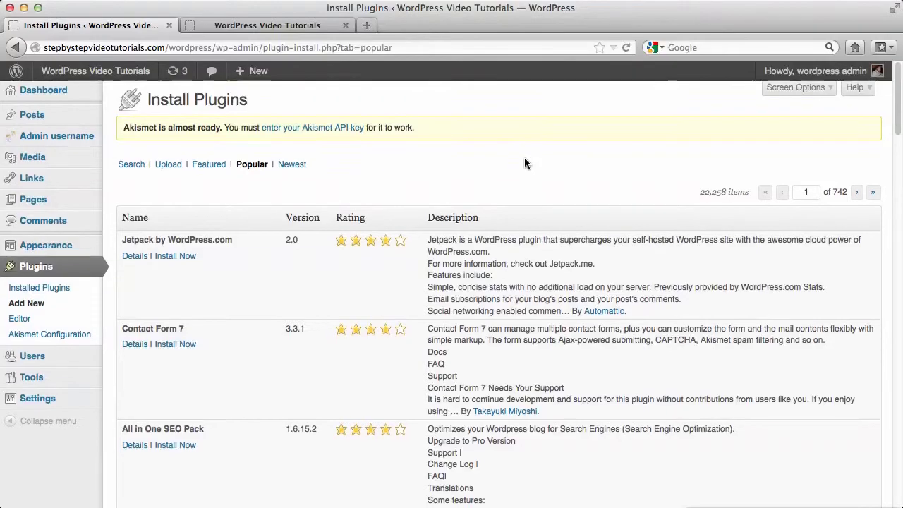
scroll(525, 159, "down", 3)
scroll(524, 159, "down", 13)
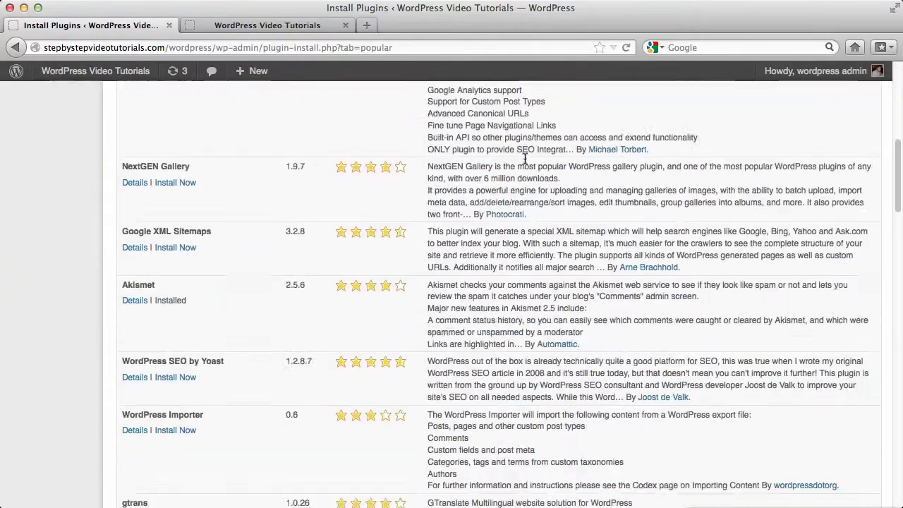
scroll(524, 163, "down", 20)
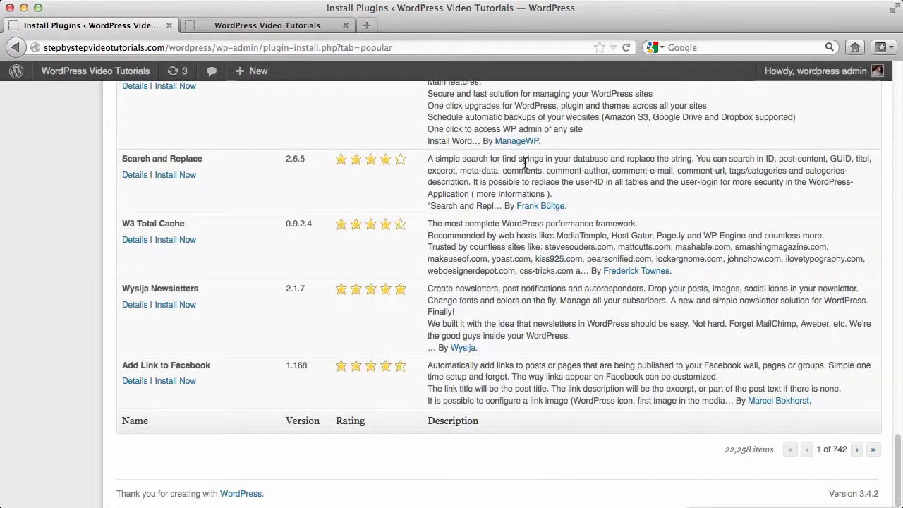
scroll(525, 162, "up", 20)
scroll(524, 167, "up", 1)
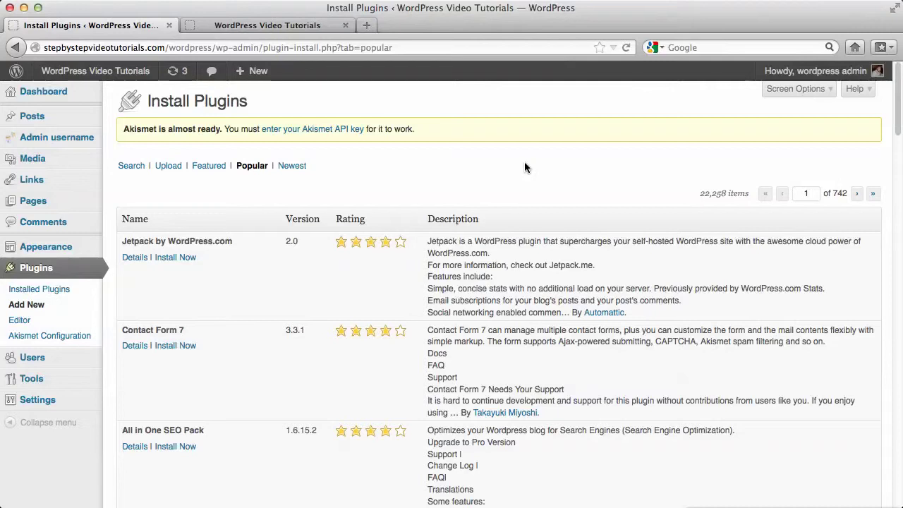
scroll(525, 167, "down", 2)
scroll(524, 167, "up", 2)
- List the newest plugins and look through their names, ratings and descriptions
left_click(299, 167)
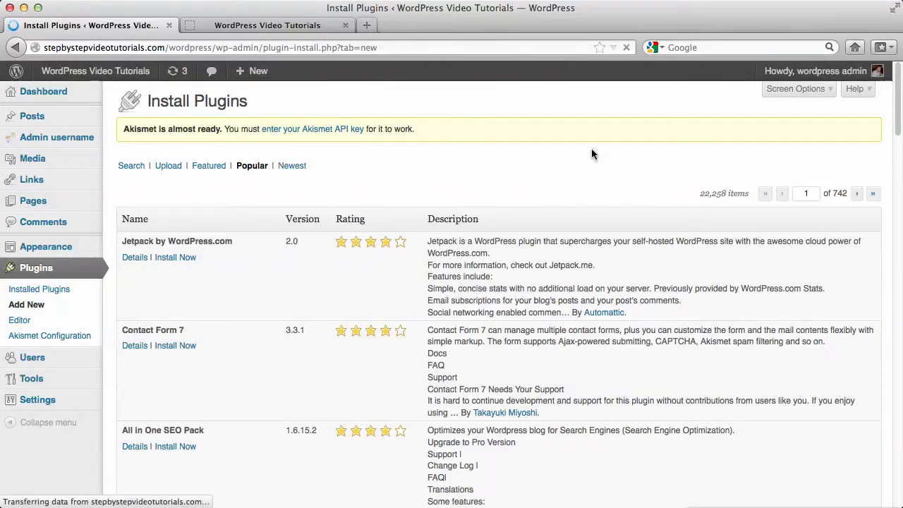
scroll(591, 151, "down", 3)
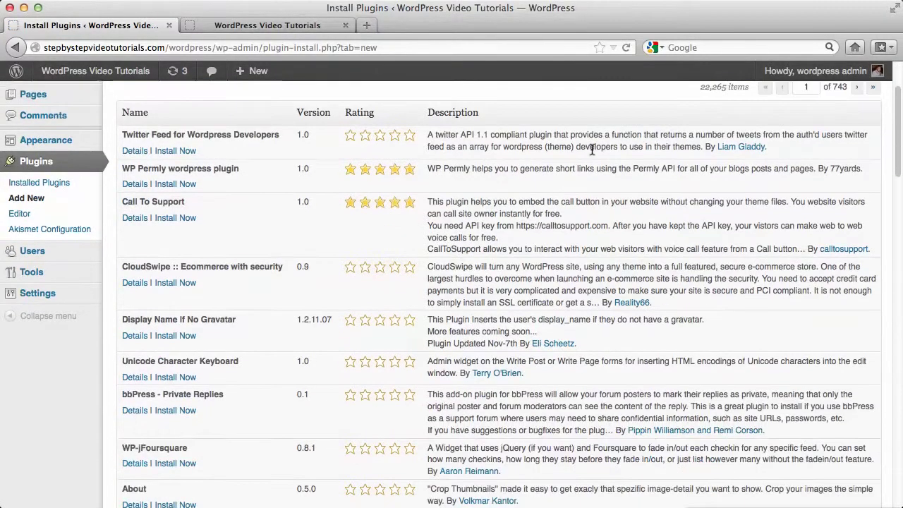
scroll(591, 148, "down", 8)
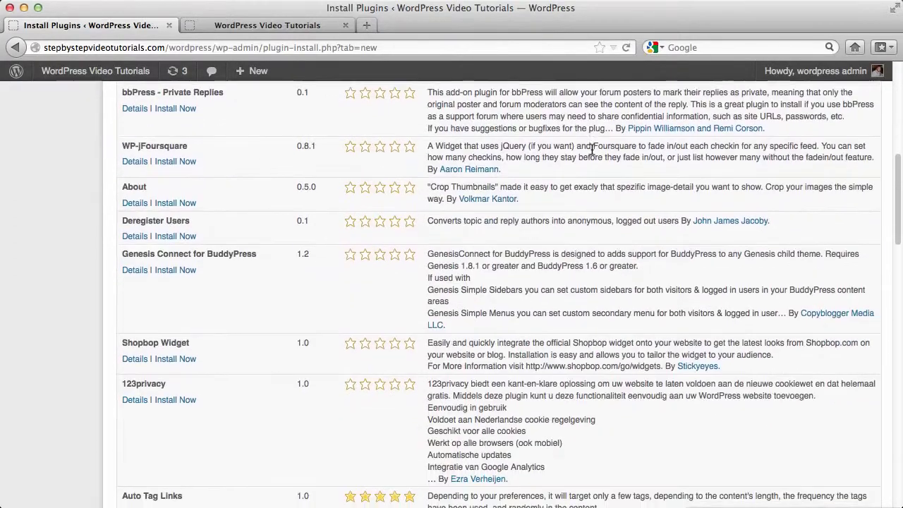
scroll(591, 149, "down", 20)
scroll(592, 153, "up", 15)
scroll(592, 153, "down", 4)
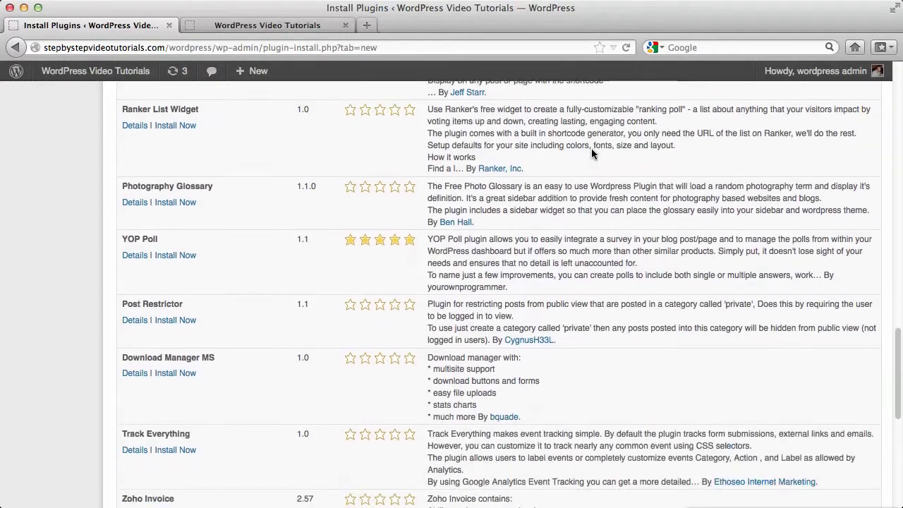
scroll(592, 153, "up", 15)
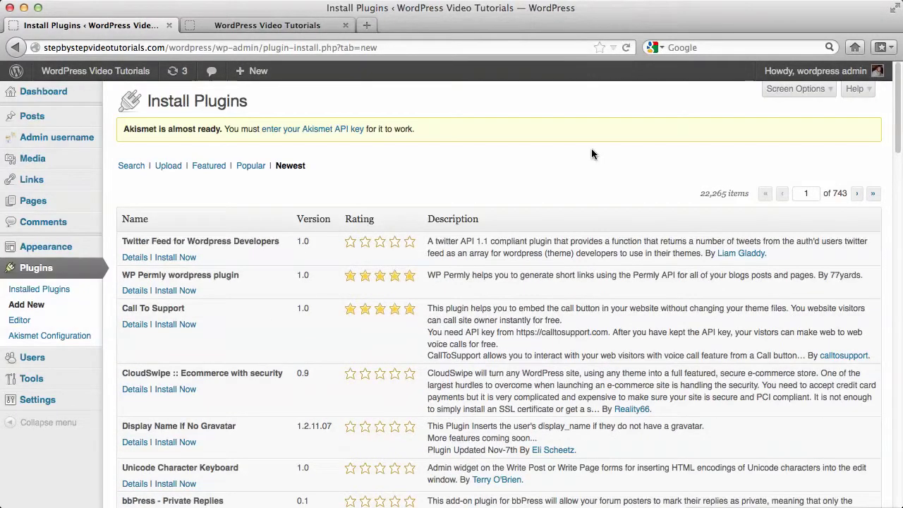
- Look over the first entries of the newest plugins list, including their versions, ratings and descriptions
scroll(592, 153, "down", 2)
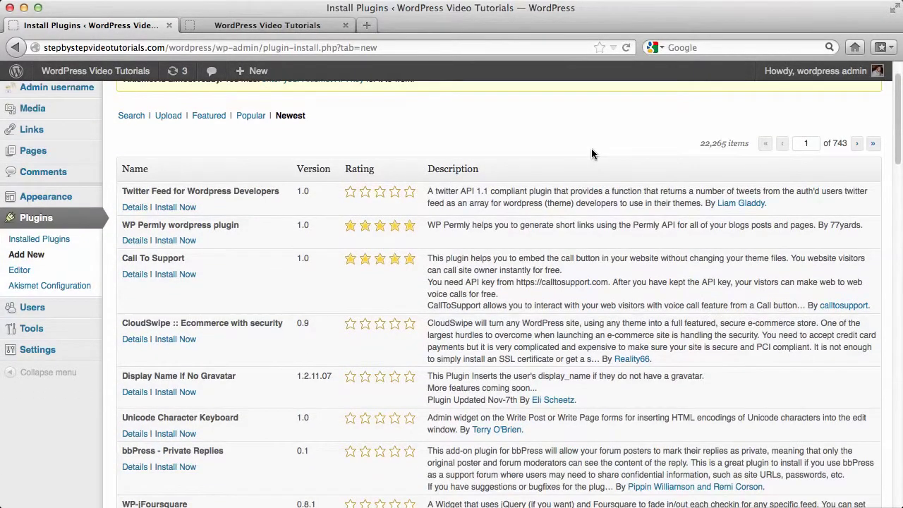
scroll(591, 153, "up", 2)
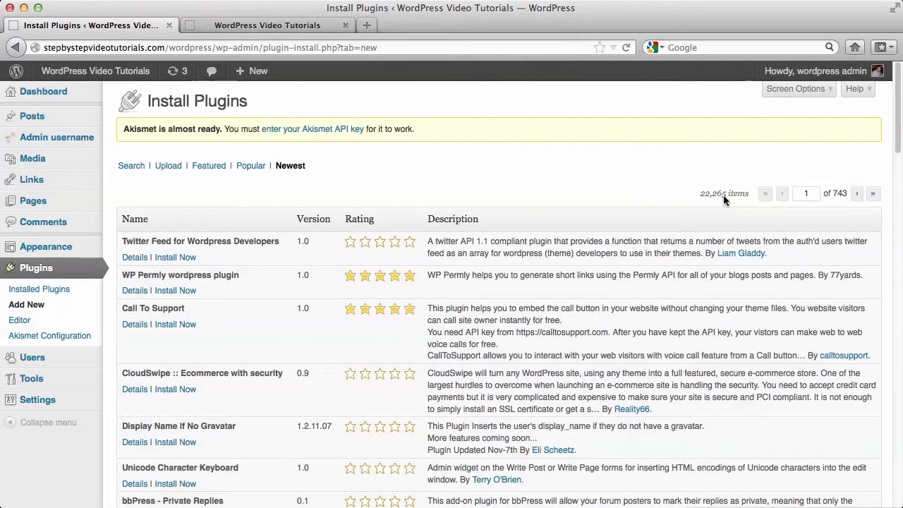
scroll(626, 217, "down", 3)
scroll(627, 217, "up", 3)
- List the popular plugins again and examine the ratings and descriptions of the first entries
left_click(253, 166)
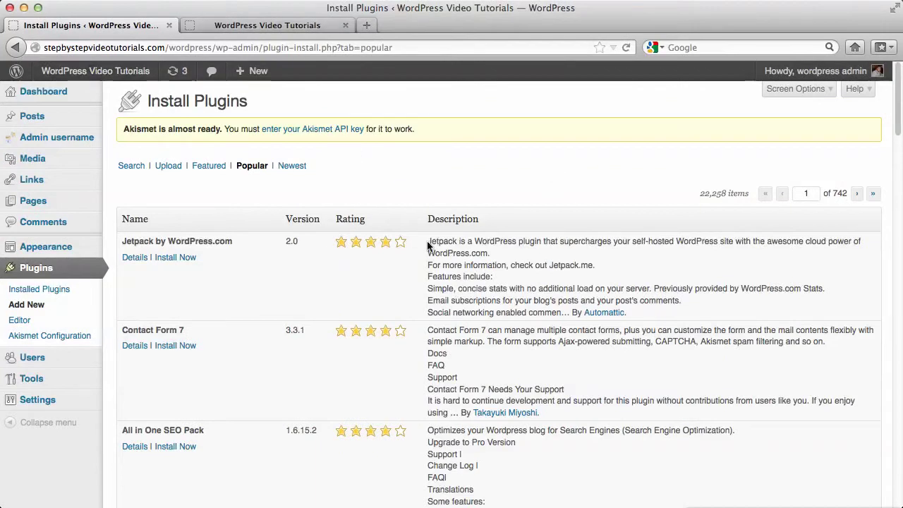
scroll(639, 282, "down", 2)
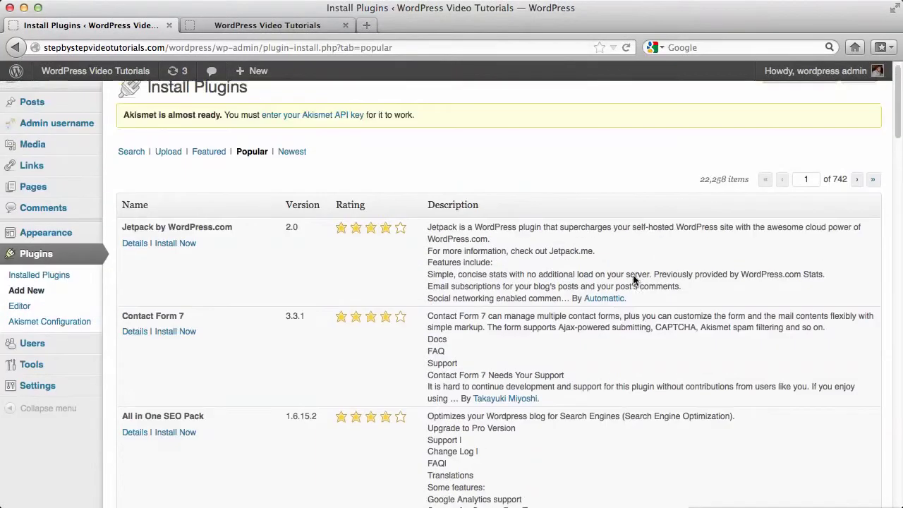
scroll(633, 280, "up", 2)
scroll(634, 280, "down", 3)
scroll(633, 281, "up", 3)
scroll(633, 280, "down", 5)
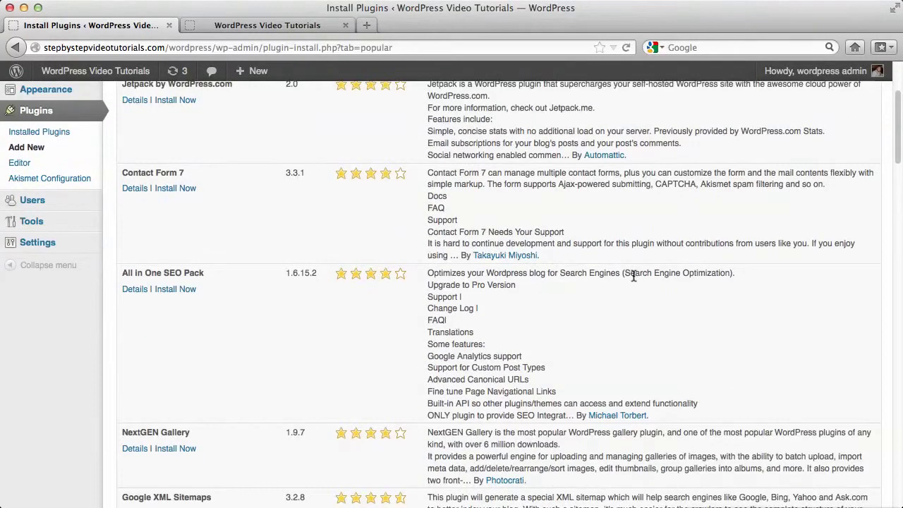
scroll(634, 277, "down", 2)
scroll(633, 276, "up", 5)
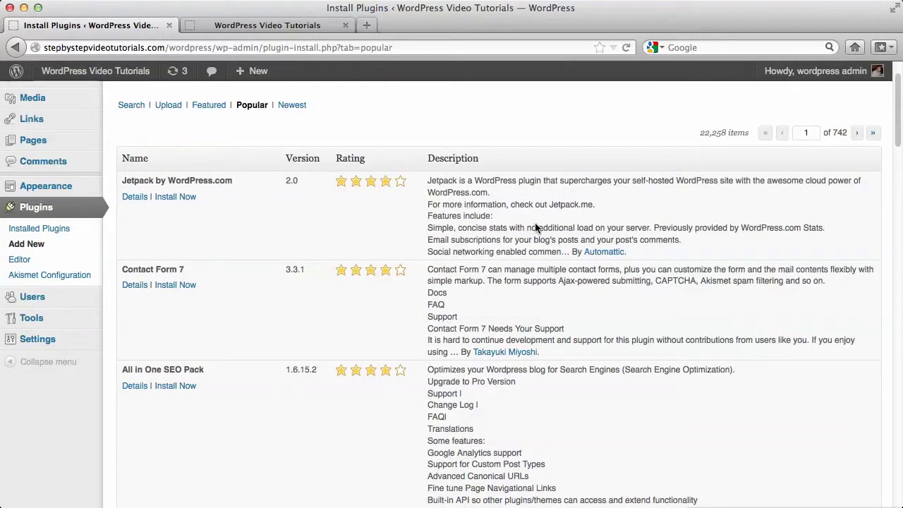
scroll(535, 227, "up", 2)
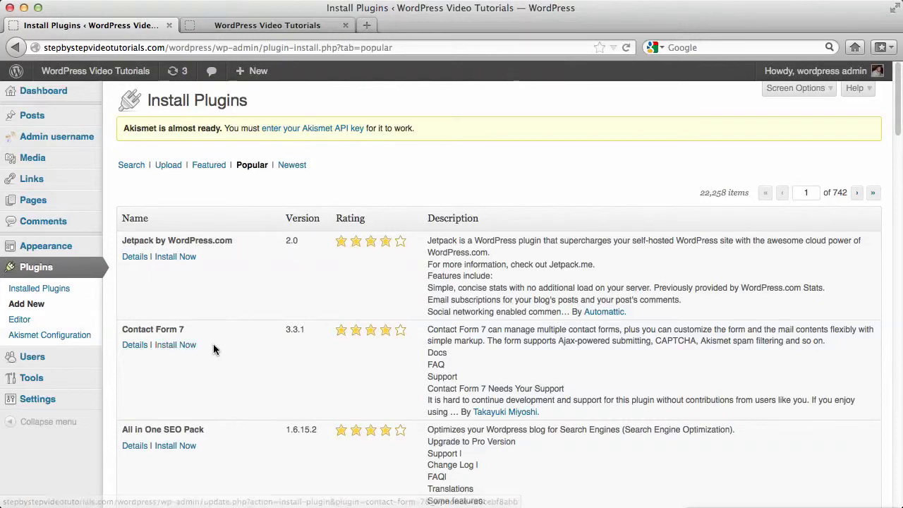
- Open the details of the Contact Form 7 plugin and look through its full description
left_click(134, 345)
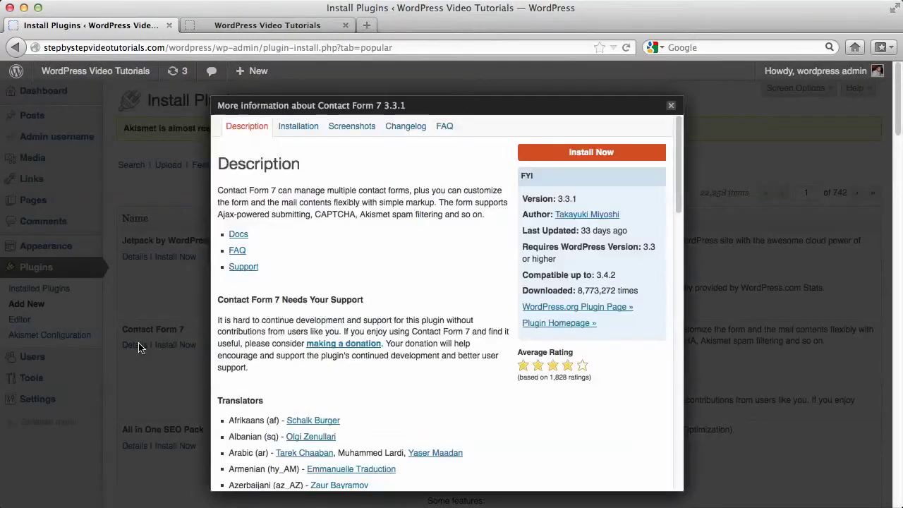
scroll(372, 289, "down", 10)
scroll(372, 288, "down", 5)
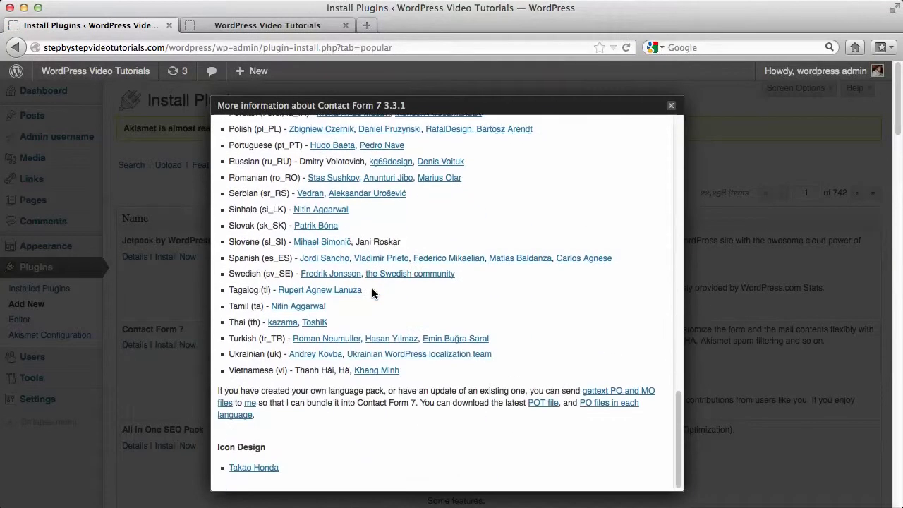
scroll(372, 288, "up", 15)
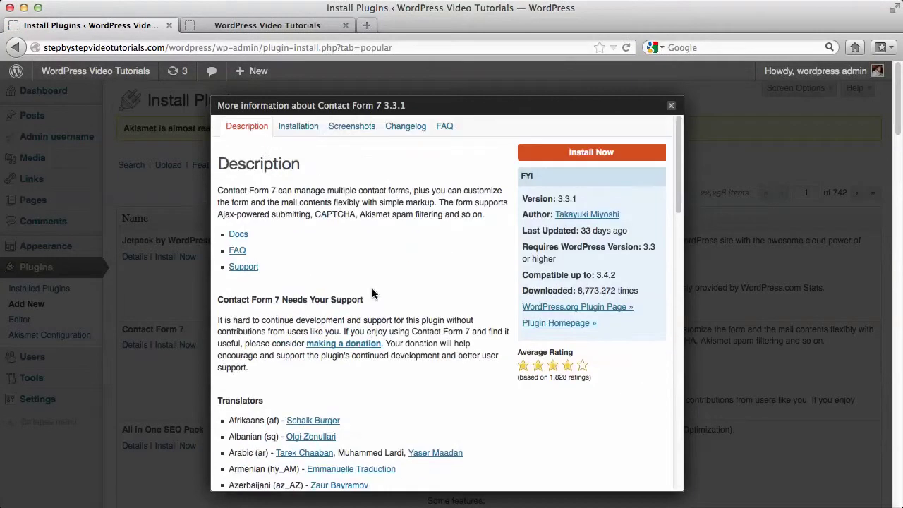
- Review the screenshots and the installation instructions in the Contact Form 7 plugin details
left_click(358, 127)
scroll(382, 282, "down", 3)
scroll(382, 283, "up", 3)
scroll(382, 282, "down", 4)
scroll(382, 288, "up", 4)
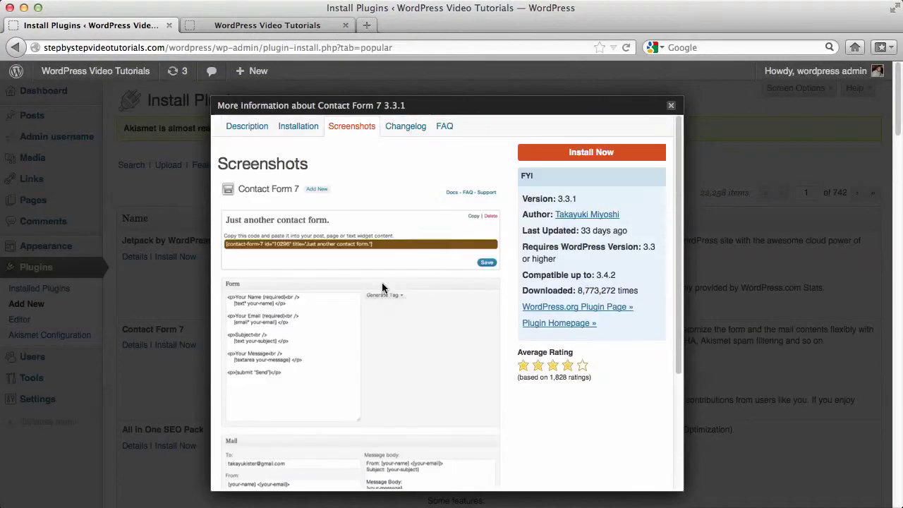
left_click(297, 133)
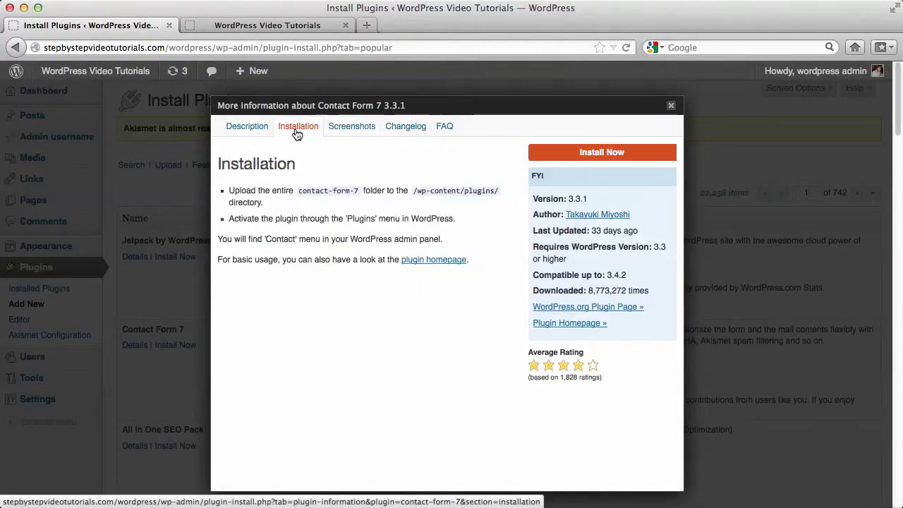
- Read the changelog and FAQ of the Contact Form 7 plugin, and close its details
left_click(424, 129)
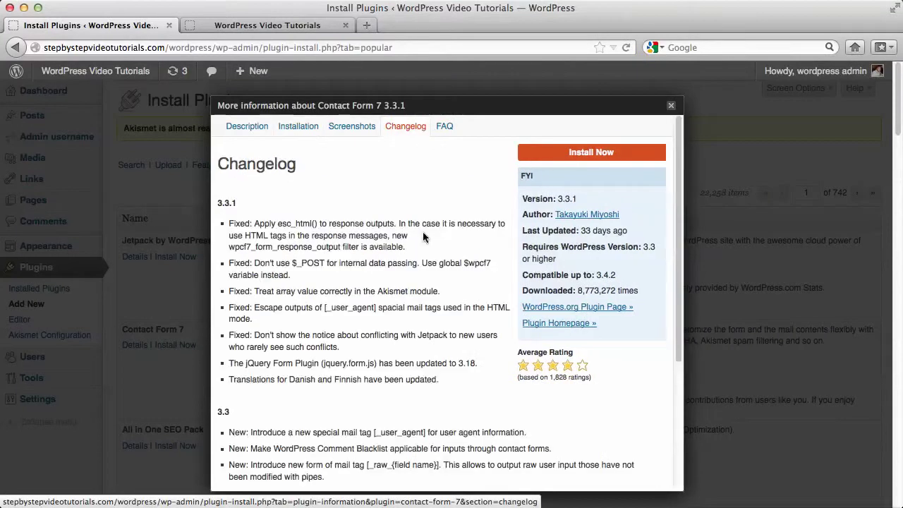
scroll(426, 272, "down", 5)
scroll(425, 271, "up", 4)
scroll(426, 272, "down", 3)
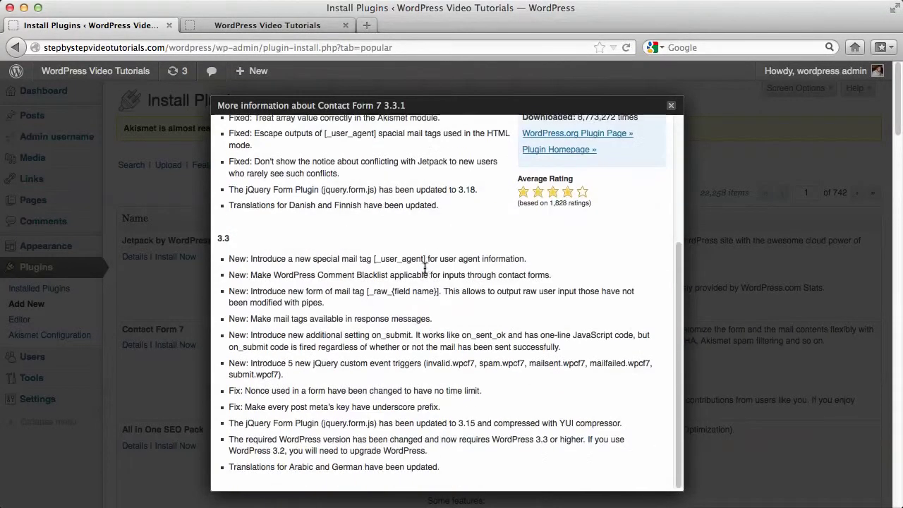
scroll(425, 272, "up", 4)
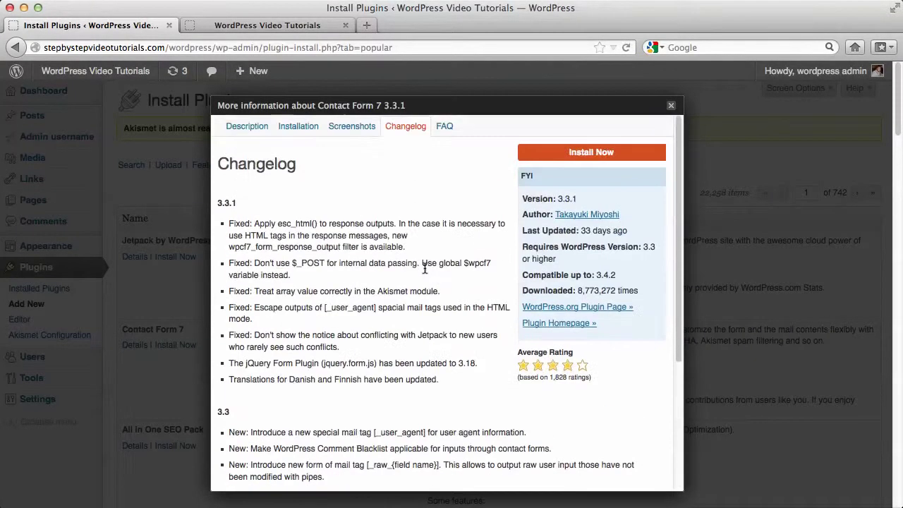
left_click(444, 127)
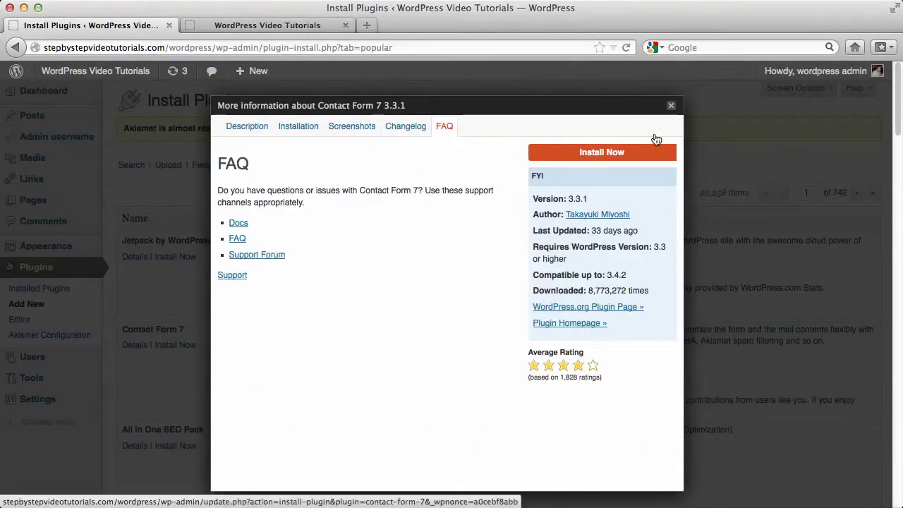
left_click(672, 107)
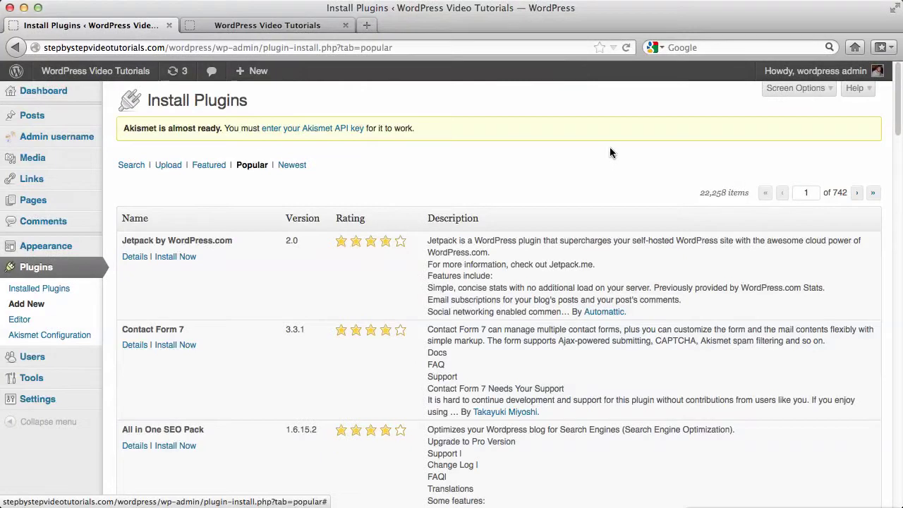
- List the newest plugins, view the details of CloudSwipe :: Ecommerce with security, and close them
left_click(292, 164)
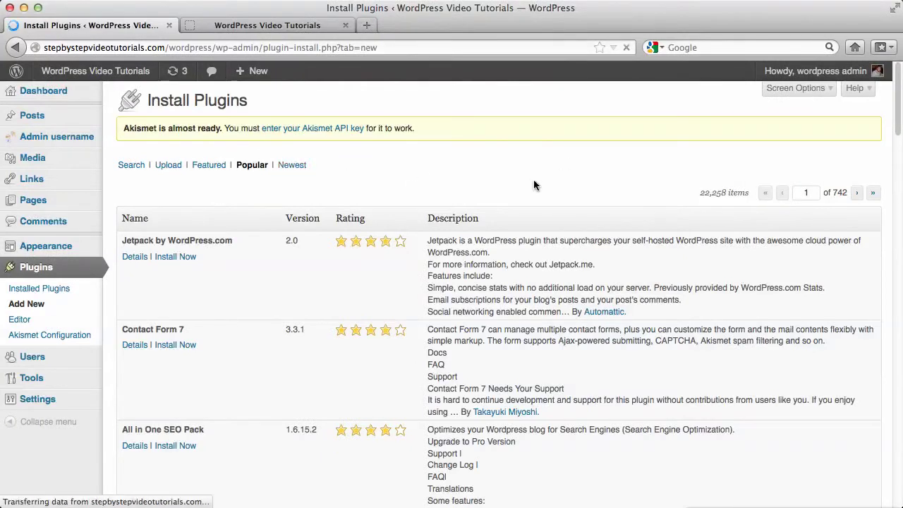
scroll(534, 185, "down", 3)
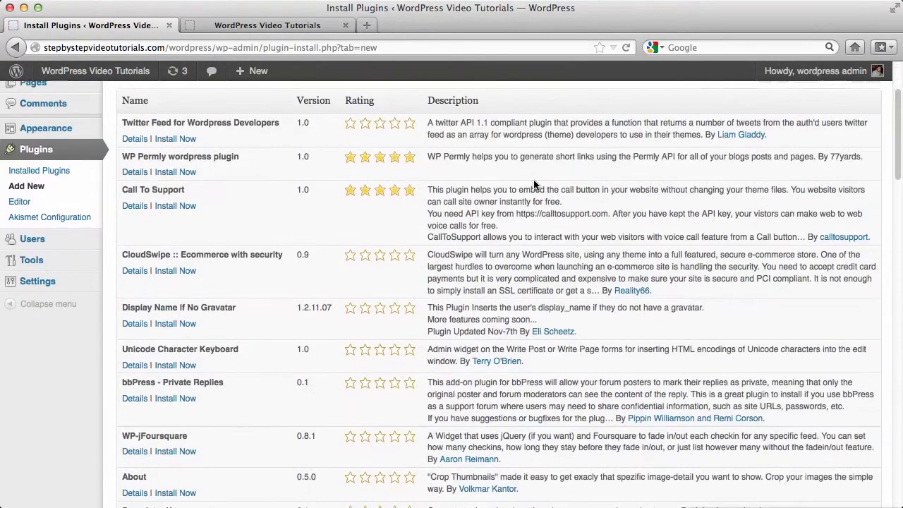
left_click(134, 272)
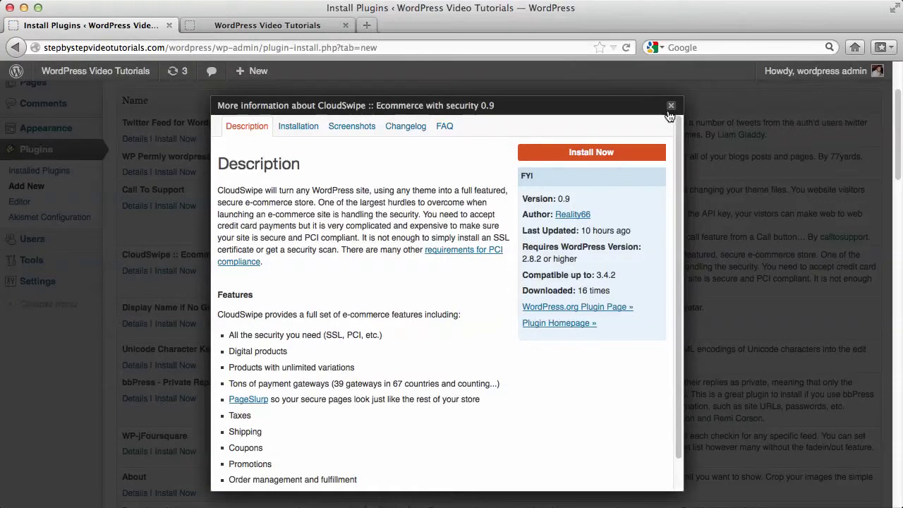
left_click(671, 106)
scroll(436, 252, "up", 2)
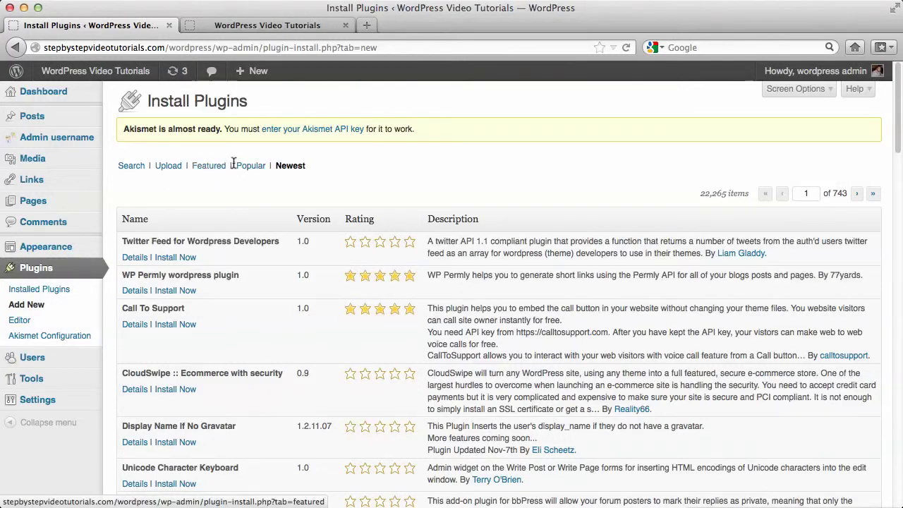
- Browse the plugin directory by the popular tag jquery and look through the first and last pages of results
left_click(145, 167)
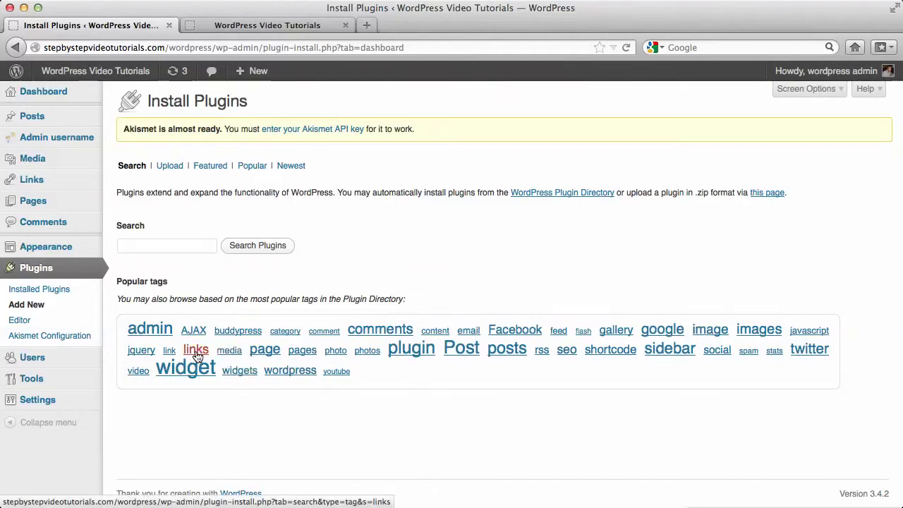
left_click(137, 354)
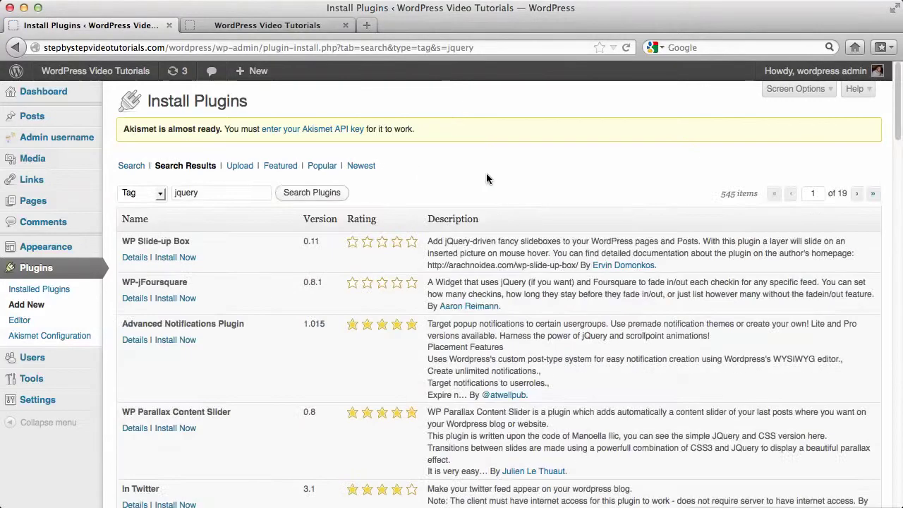
scroll(486, 179, "down", 15)
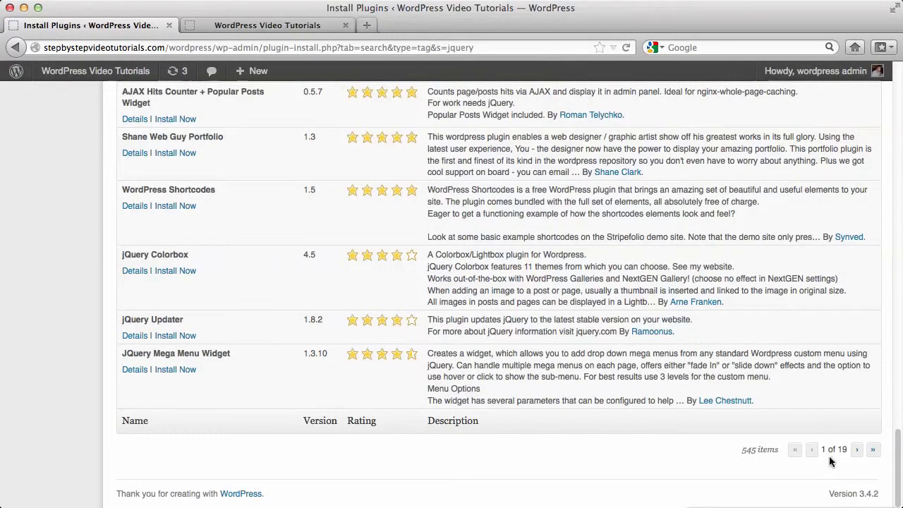
left_click(872, 451)
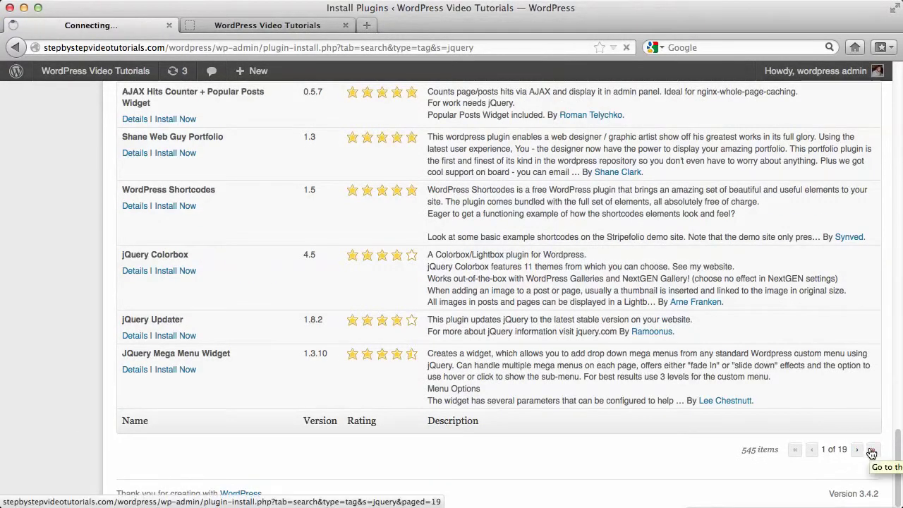
scroll(568, 334, "down", 5)
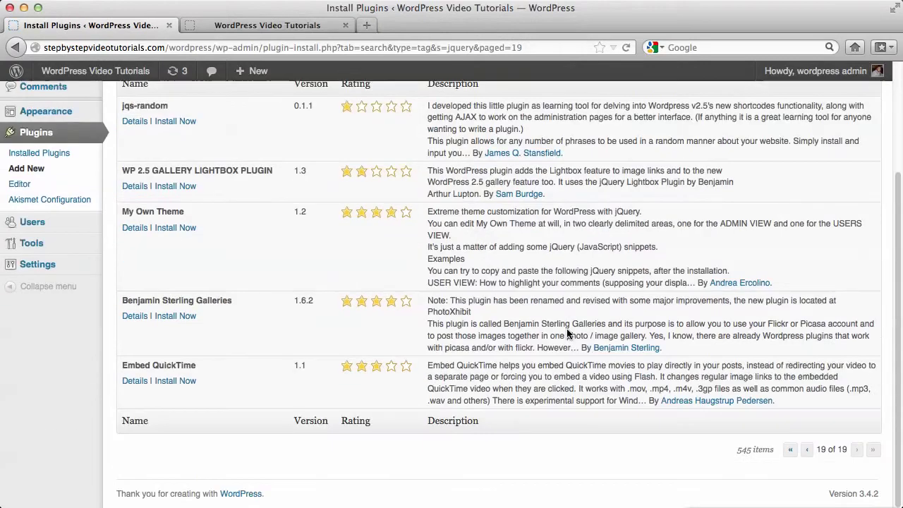
scroll(568, 335, "up", 1)
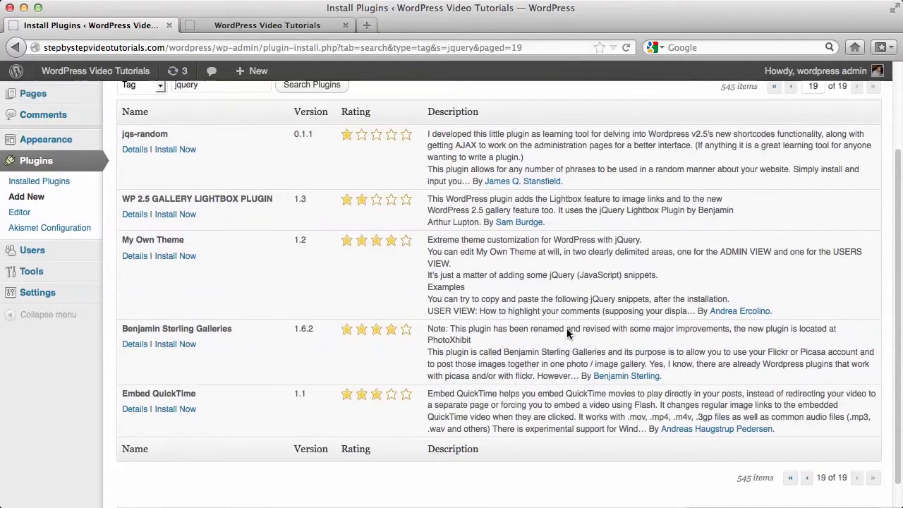
- View the details of the My Own Theme plugin, highlight its Last Updated line, and close the details
left_click(134, 257)
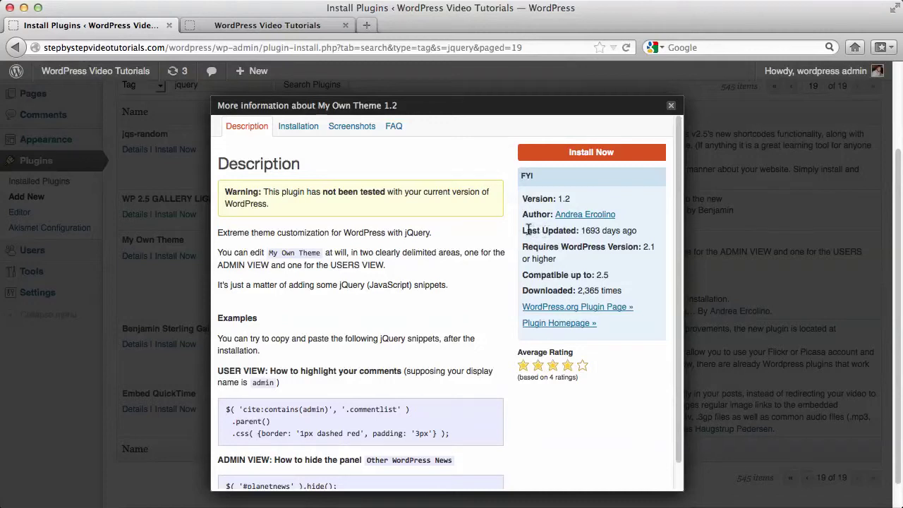
left_click_drag(523, 231, 642, 241)
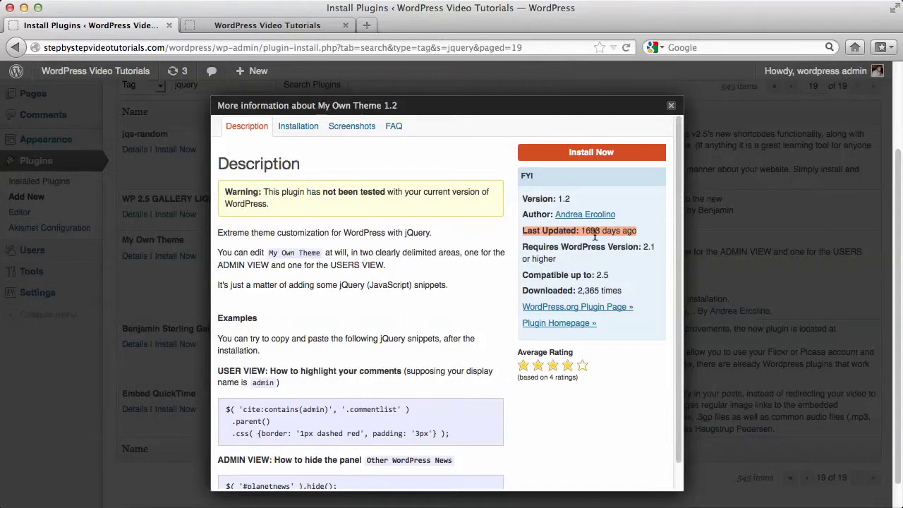
mouse_move(591, 227)
left_click(672, 106)
scroll(583, 233, "up", 3)
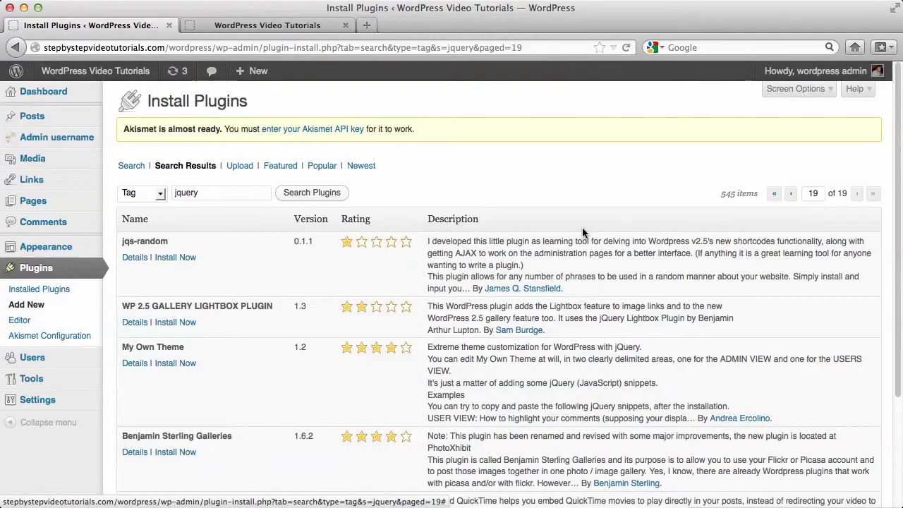
- Return to the dashboard home page and open the installed plugins page
left_click(58, 100)
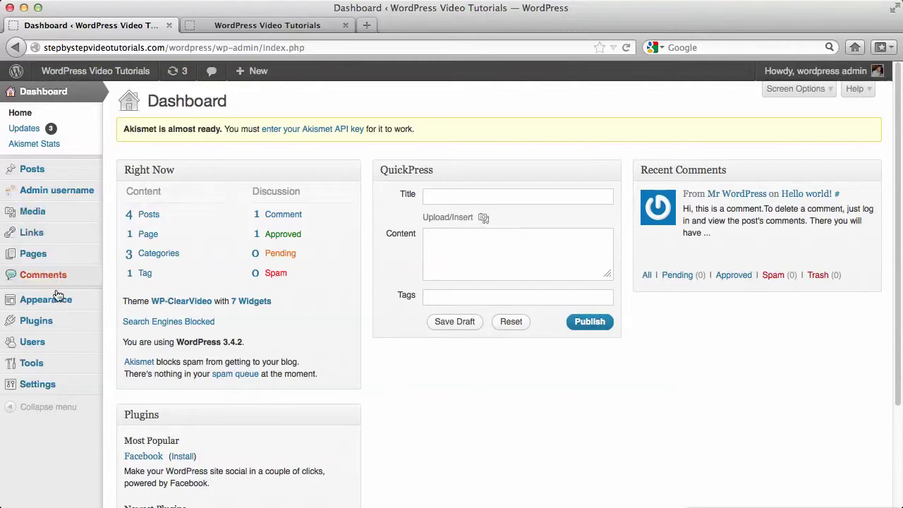
left_click(63, 323)
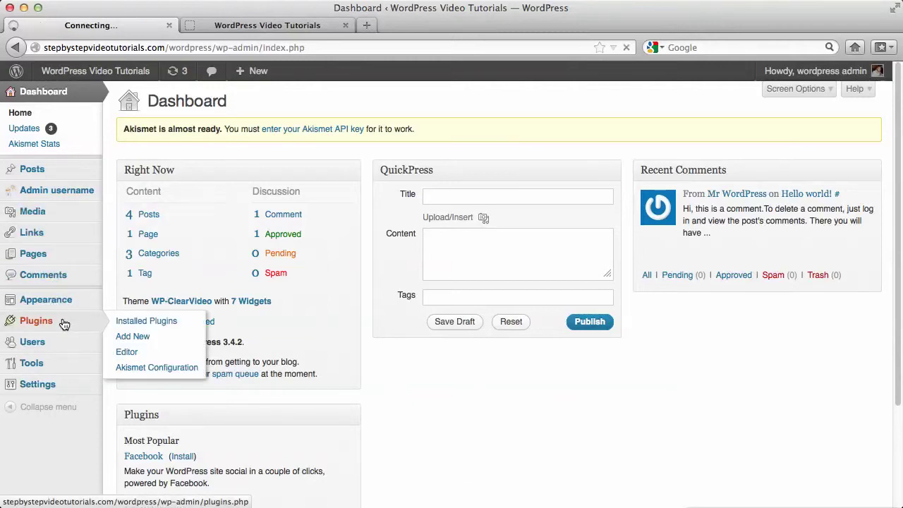